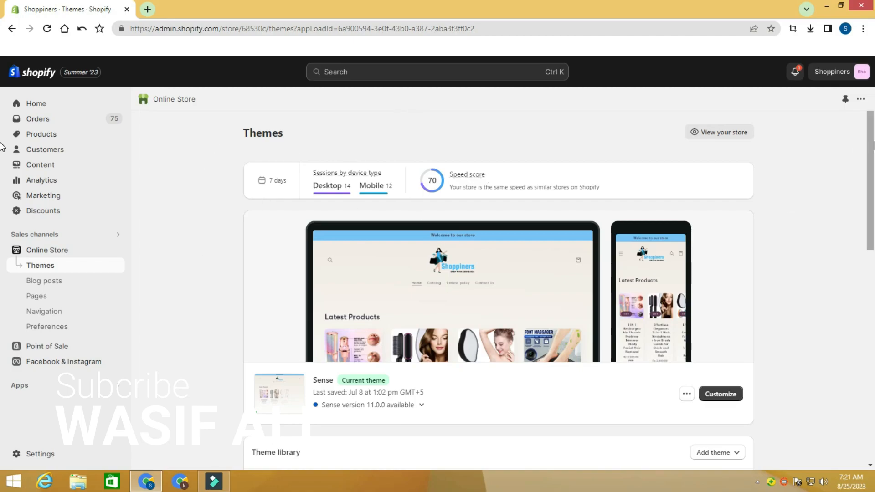
View the live storefront, look through its latest products and collections, and return to the store admin
scroll(873, 146, "down", 6)
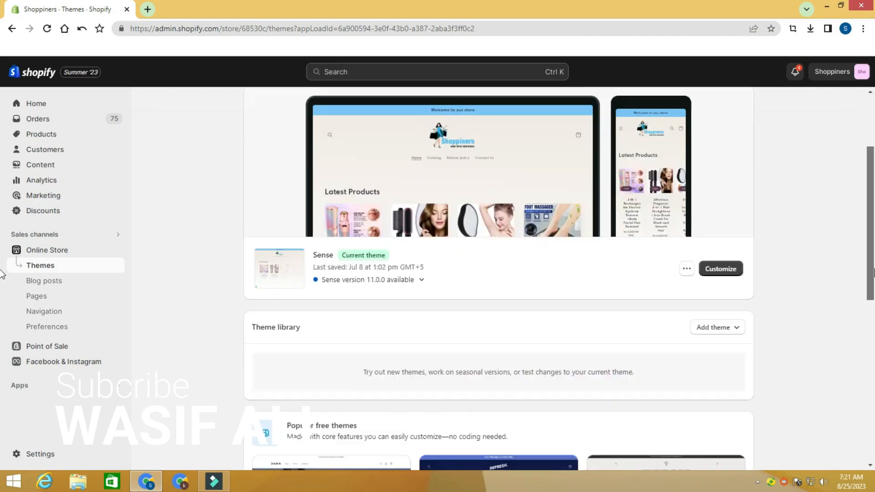
scroll(872, 212, "up", 6)
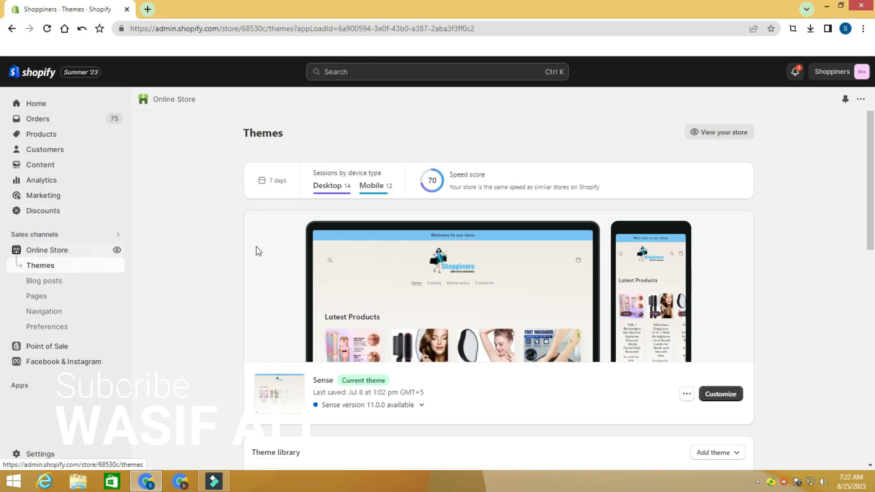
left_click(117, 250)
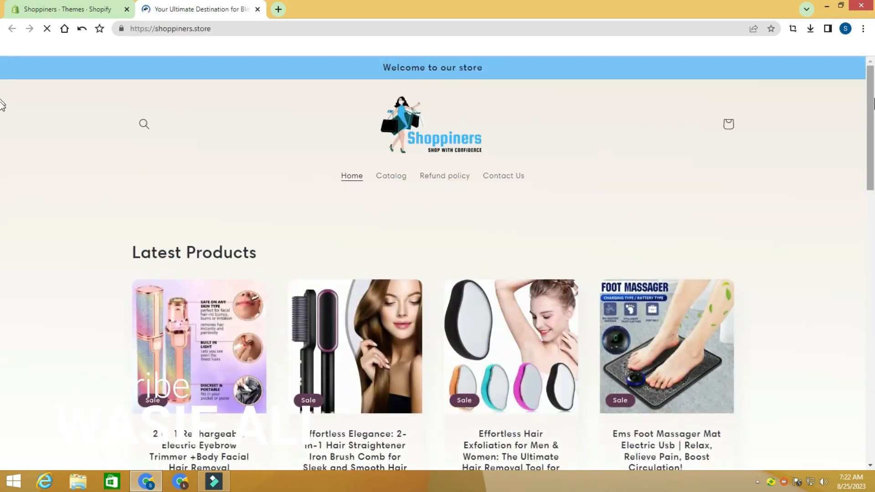
scroll(2, 102, "down", 12)
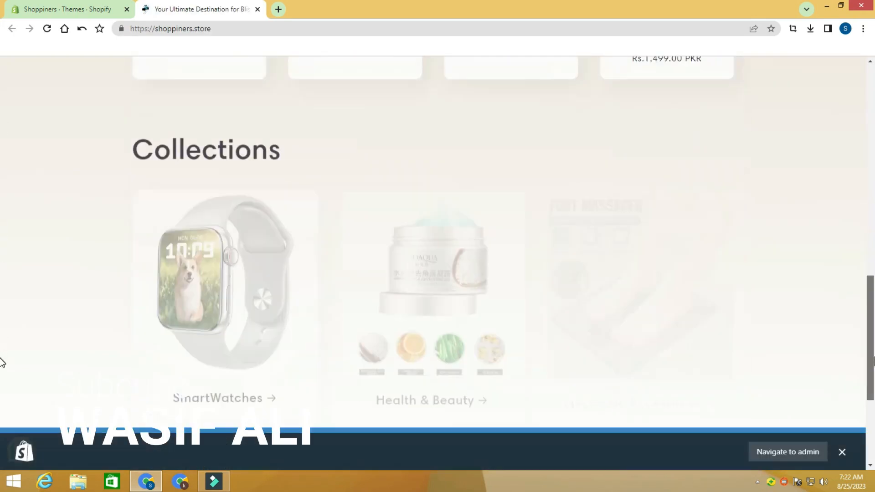
scroll(2, 362, "down", 5)
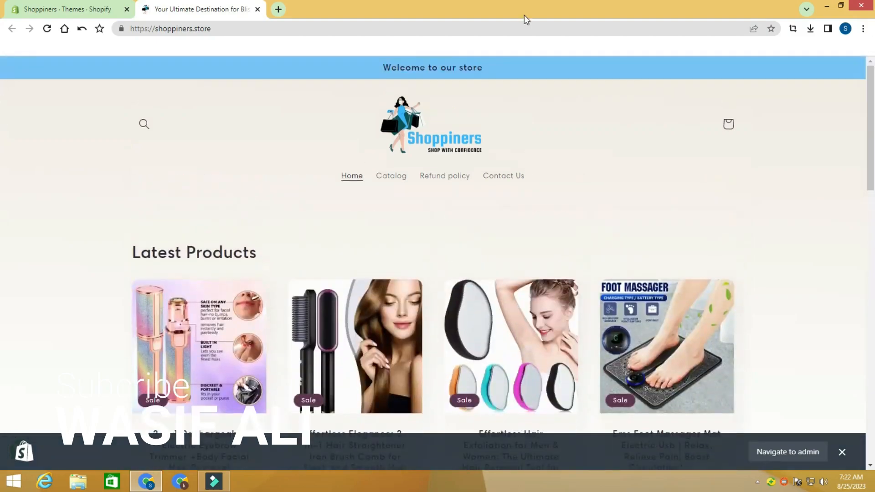
left_click(15, 6)
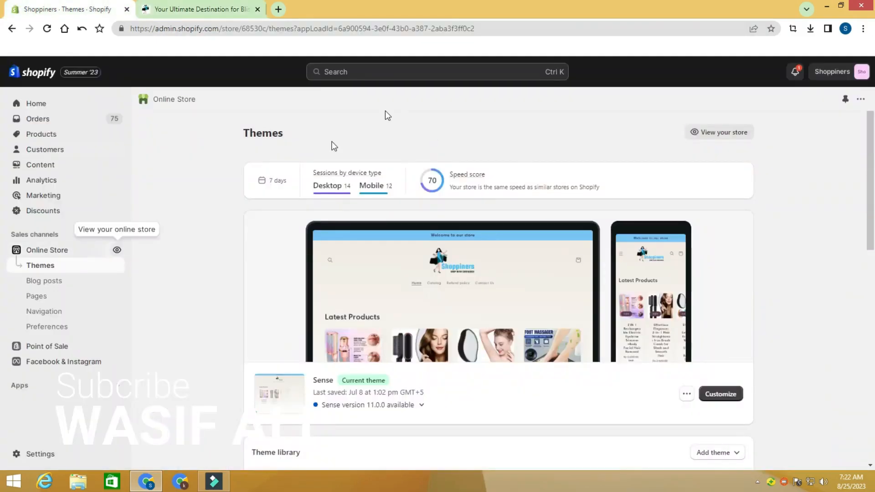
Search the store admin for "files" and open the Files page
left_click(338, 72)
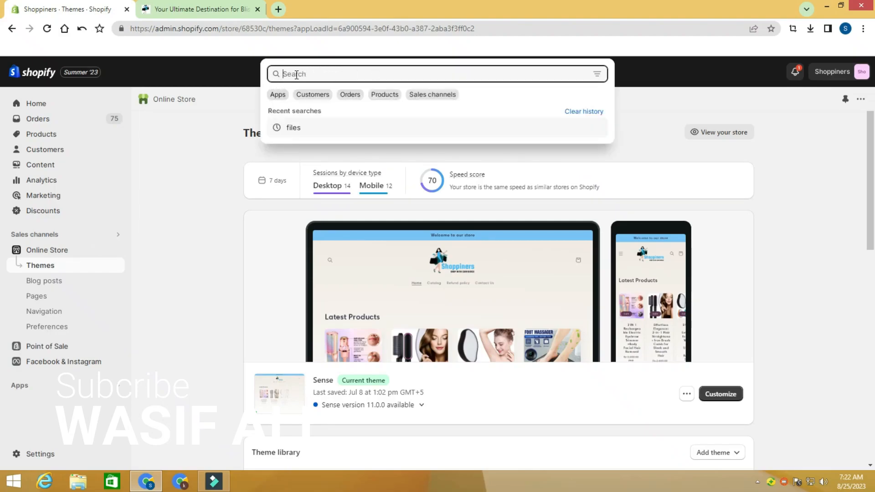
left_click(209, 158)
left_click(344, 71)
type("files")
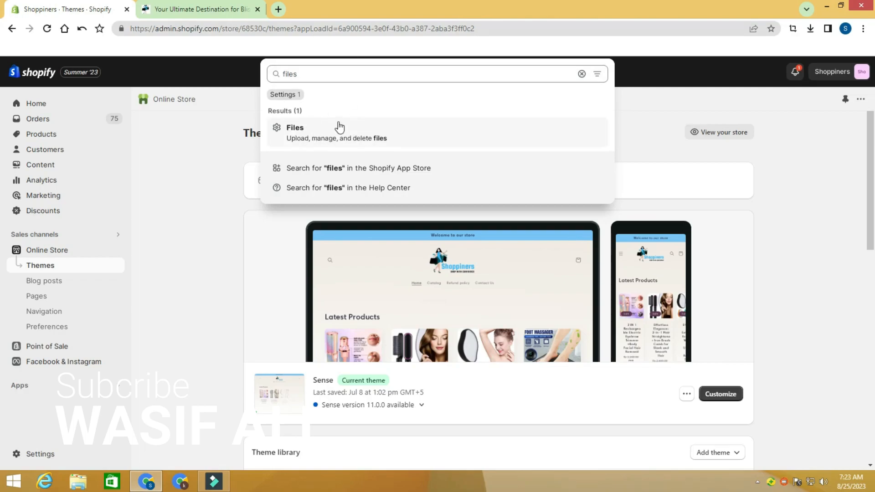
left_click(294, 137)
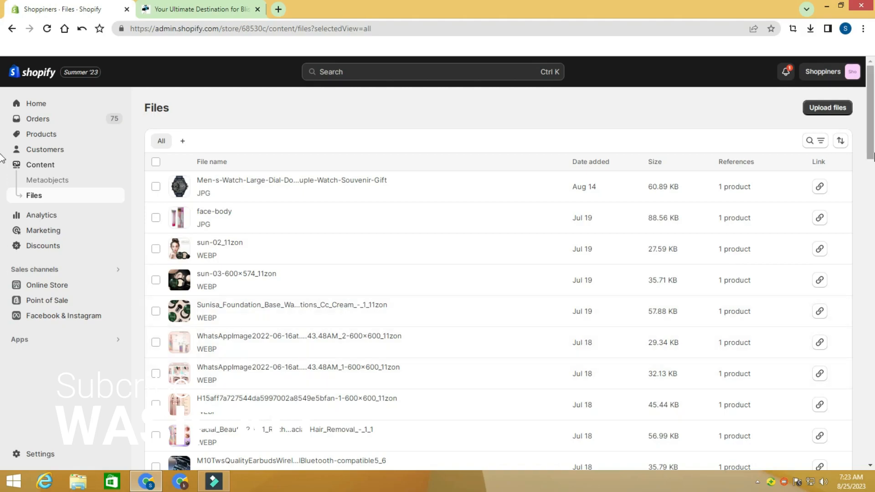
Examine the uploaded files list down to its end, checking image formats, file sizes and product references
scroll(2, 294, "down", 12)
scroll(2, 294, "down", 10)
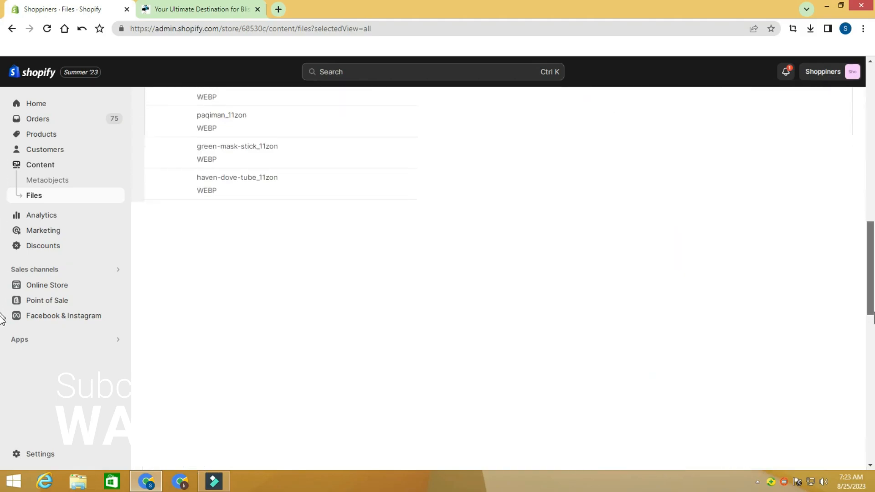
scroll(2, 303, "up", 20)
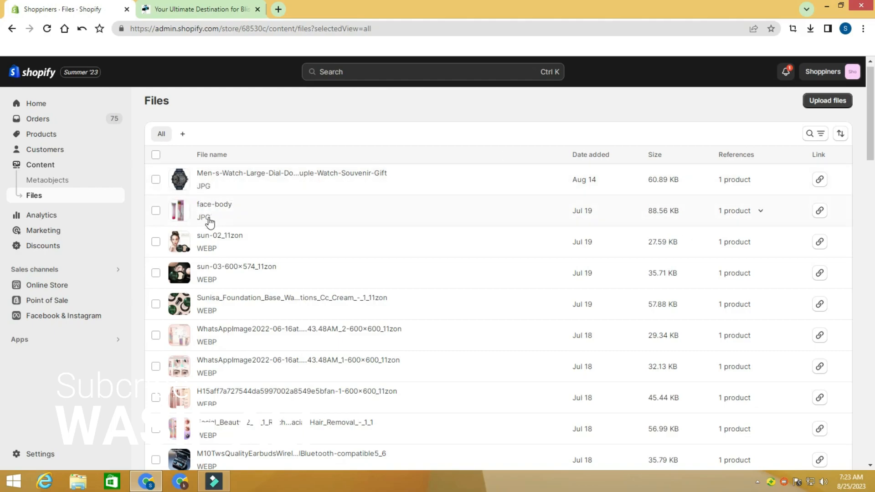
left_click_drag(870, 114, 873, 176)
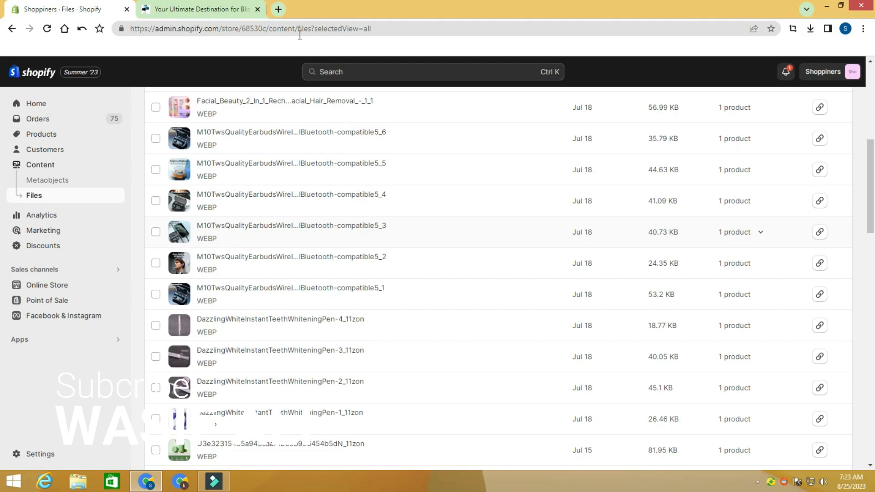
left_click_drag(870, 171, 873, 296)
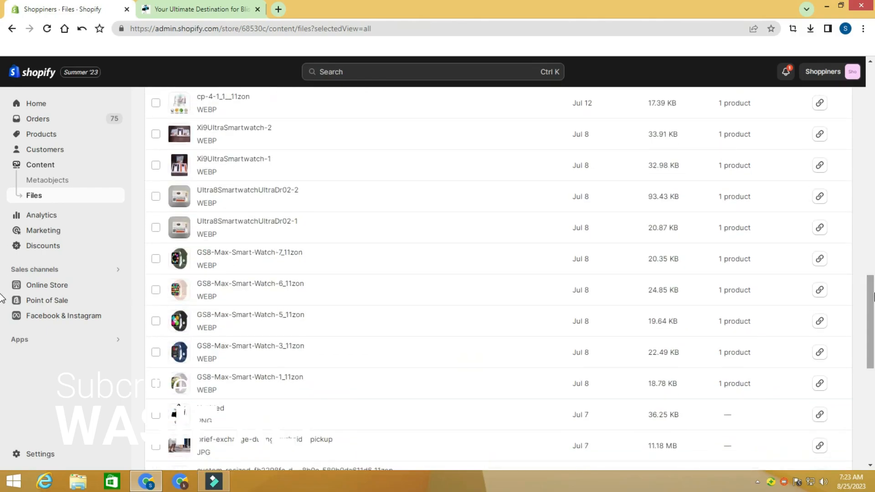
left_click_drag(873, 296, 873, 332)
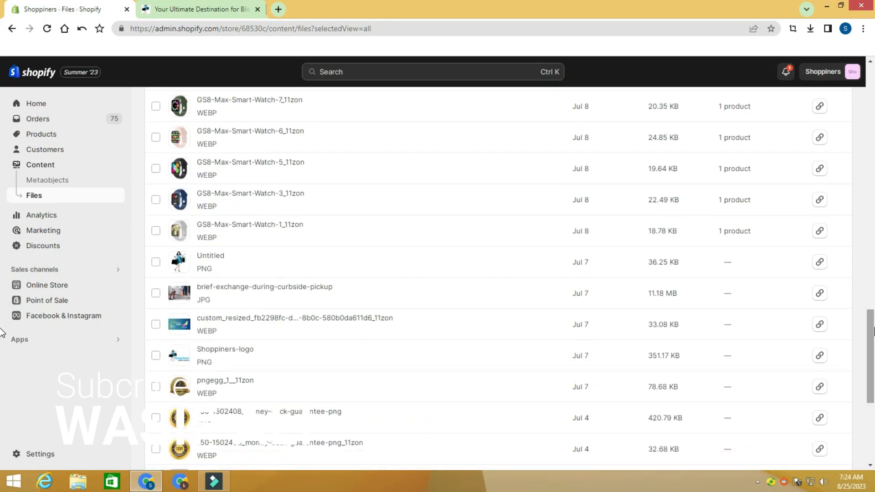
left_click_drag(873, 331, 873, 355)
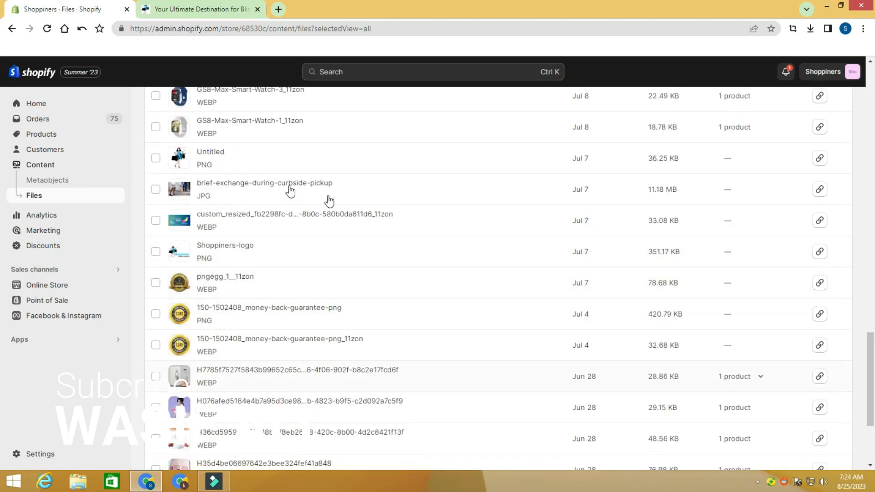
left_click_drag(873, 385, 873, 419)
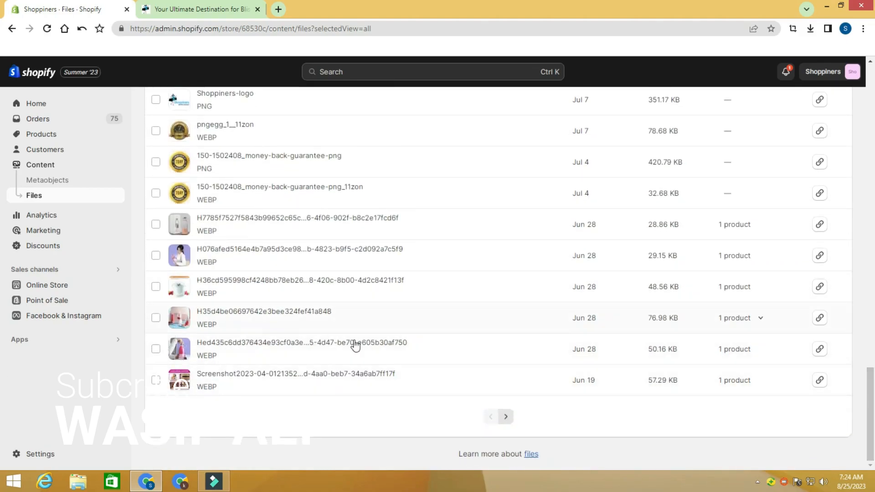
left_click(156, 130)
scroll(537, 445, "up", 1)
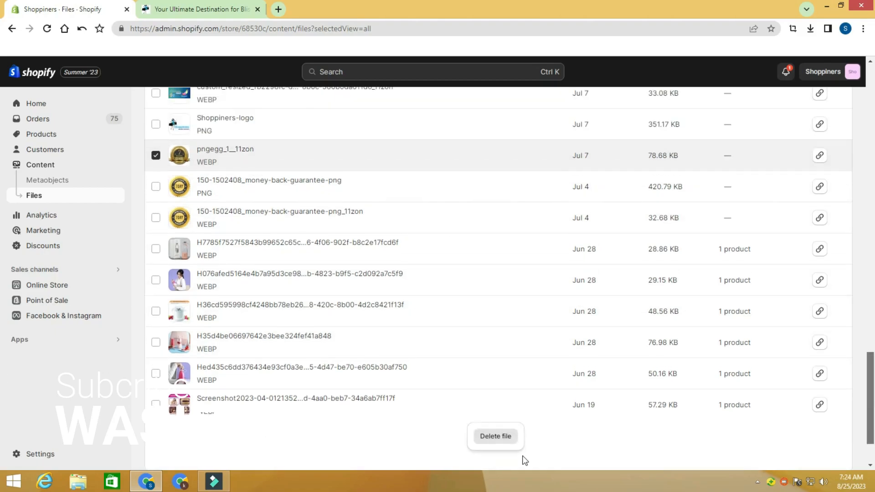
left_click(492, 437)
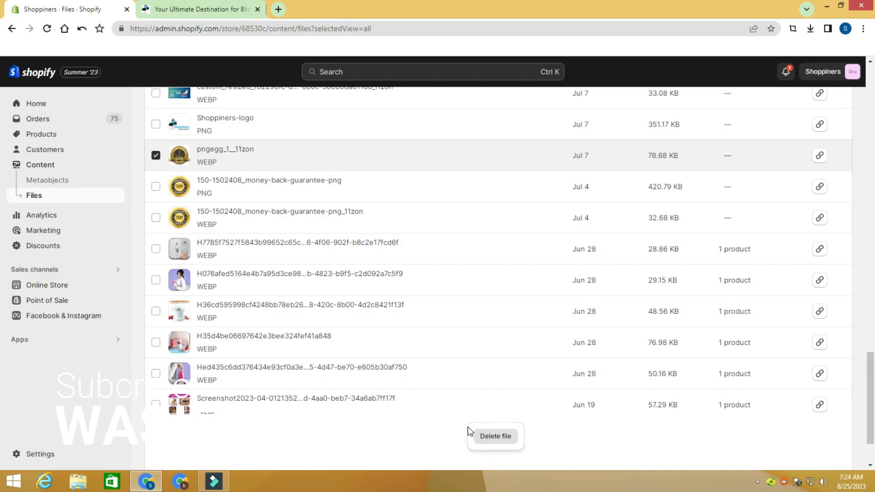
left_click(156, 155)
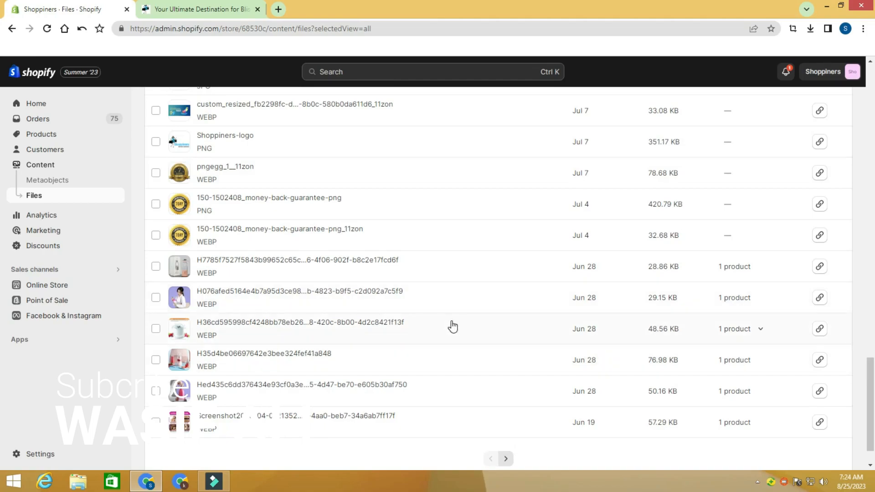
scroll(2, 388, "down", 1)
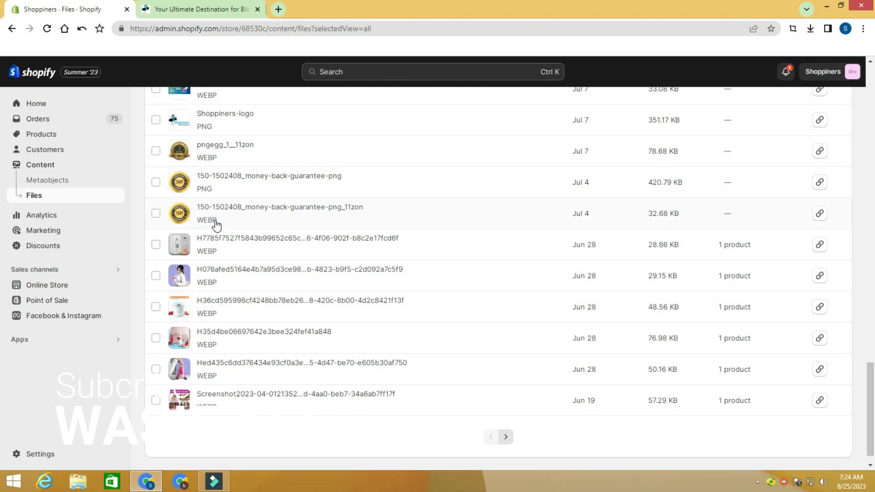
Enter the address imgconvertwebp.blogspot.com in a new browser tab and copy it
left_click(278, 10)
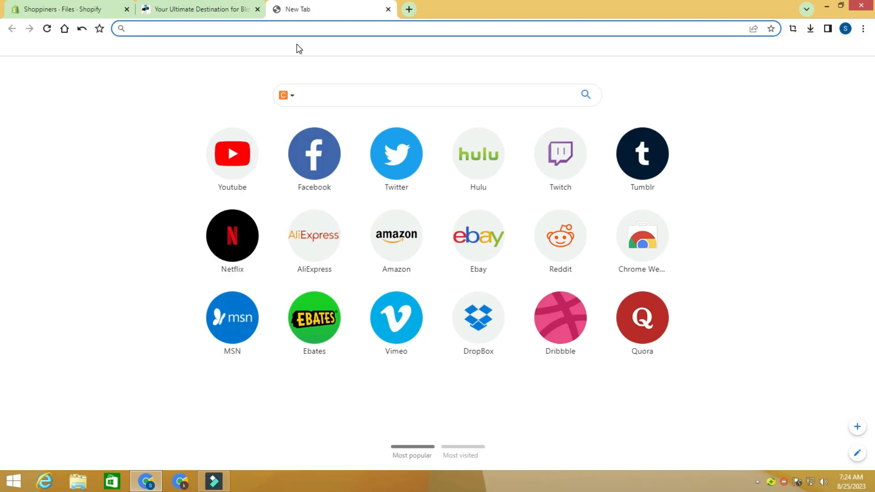
type("img")
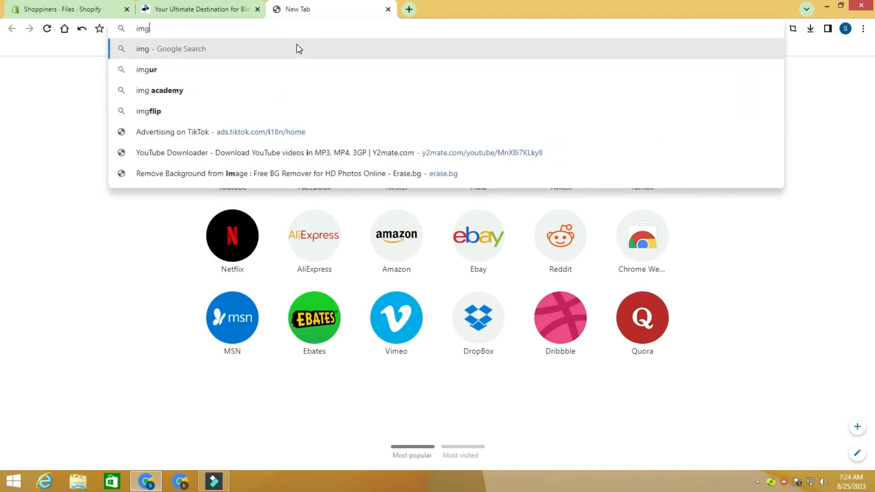
type("convert")
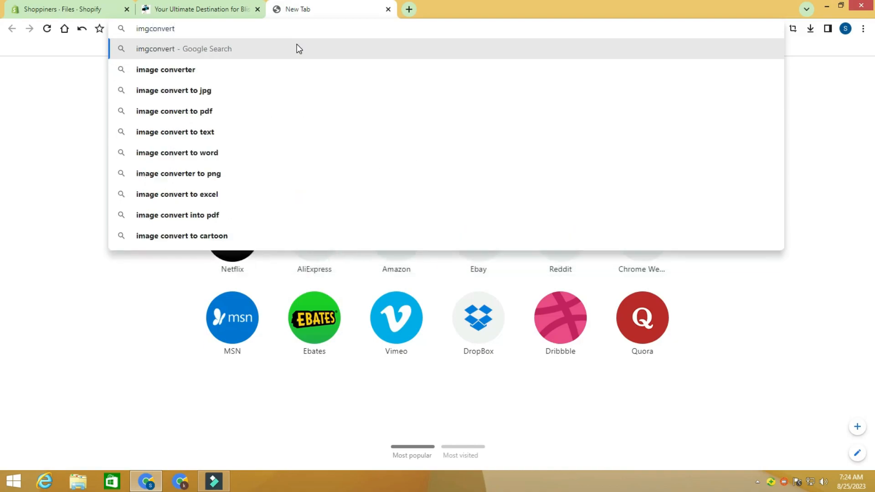
type("webp")
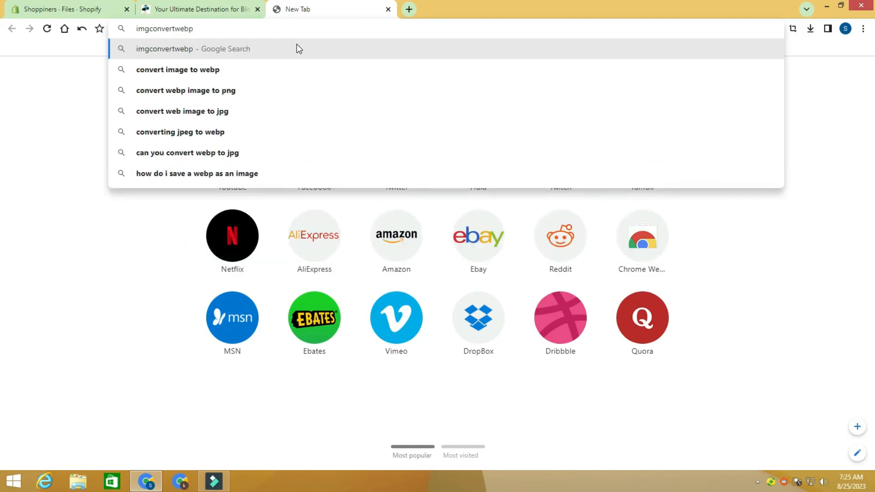
type(".b")
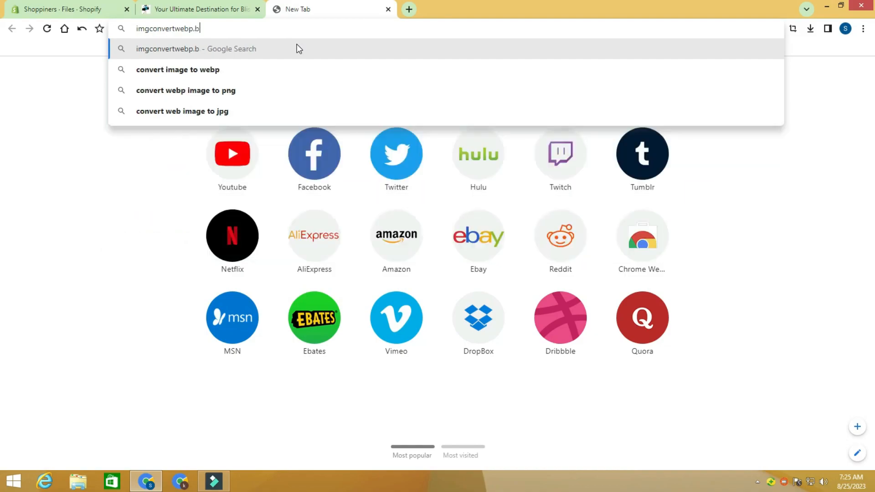
type("logspot")
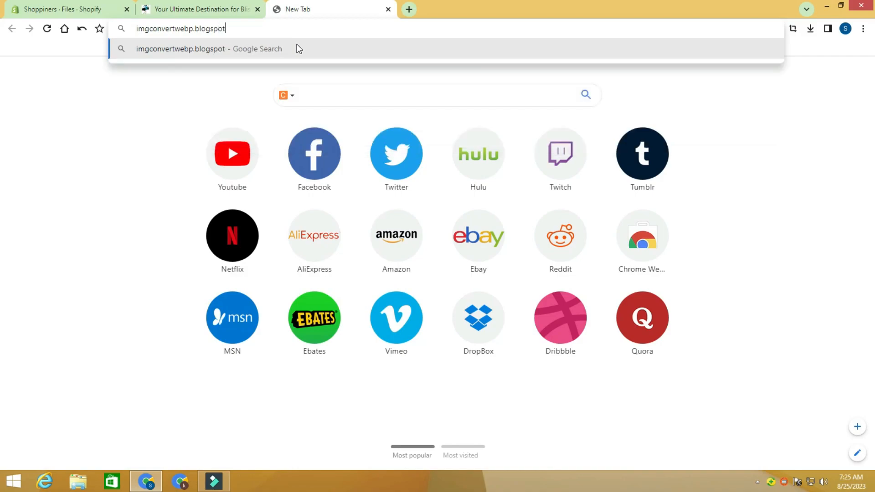
type(".com")
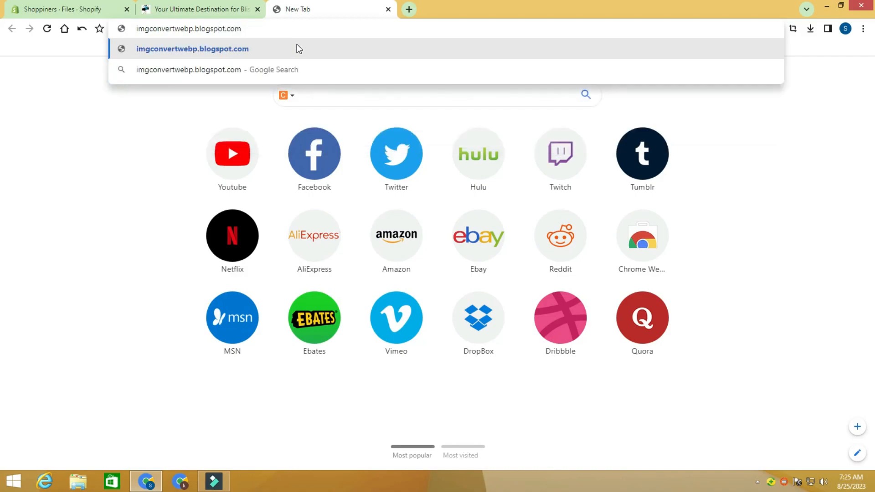
left_click_drag(249, 28, 136, 30)
right_click(150, 28)
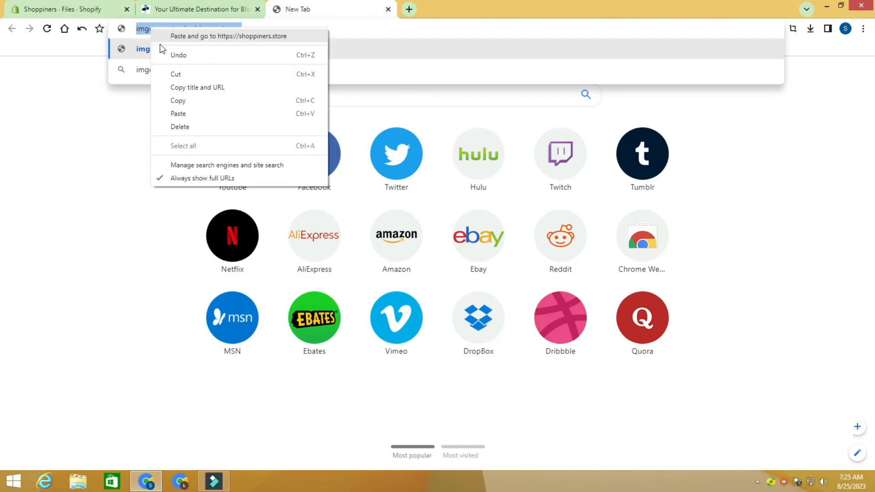
left_click(175, 100)
type("google.com")
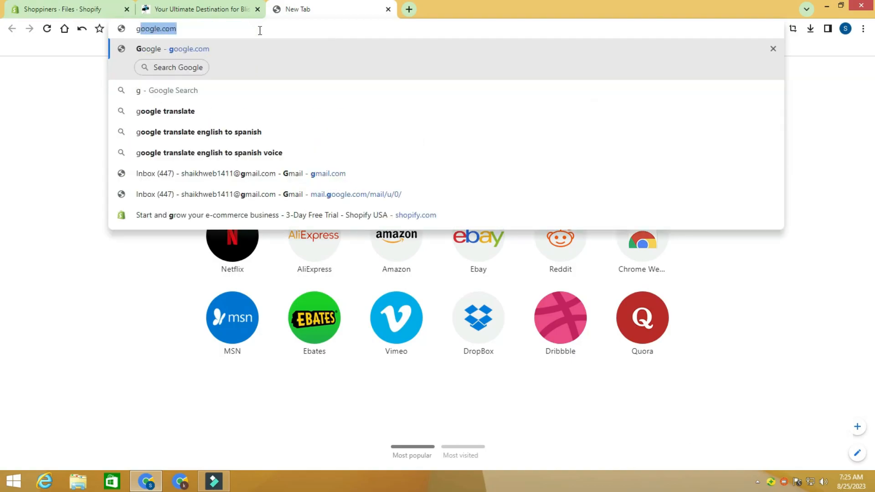
key("Return")
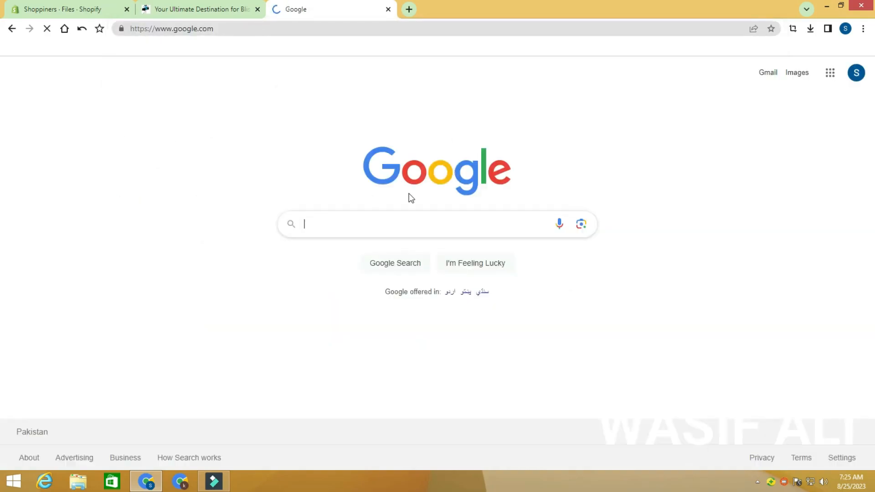
right_click(390, 227)
left_click(413, 292)
left_click(399, 270)
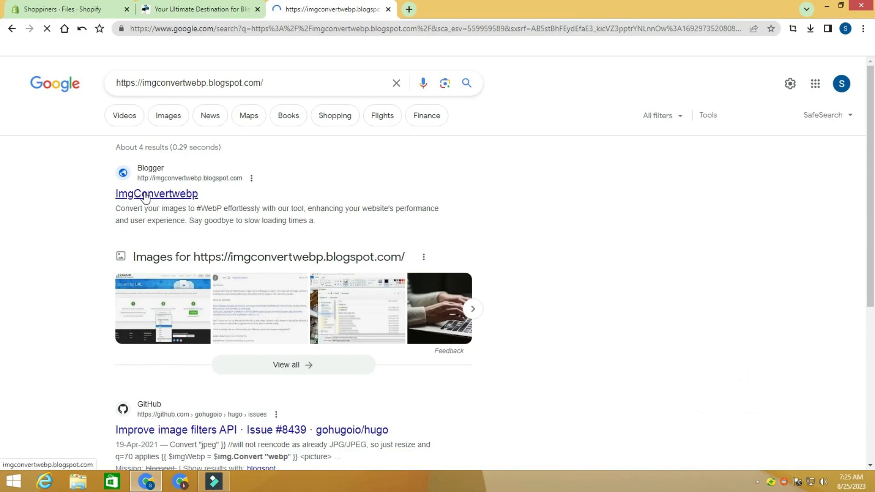
Open the ImgConvertwebp site from the search results
left_click(233, 8)
key("ctrl+Tab")
left_click(141, 194)
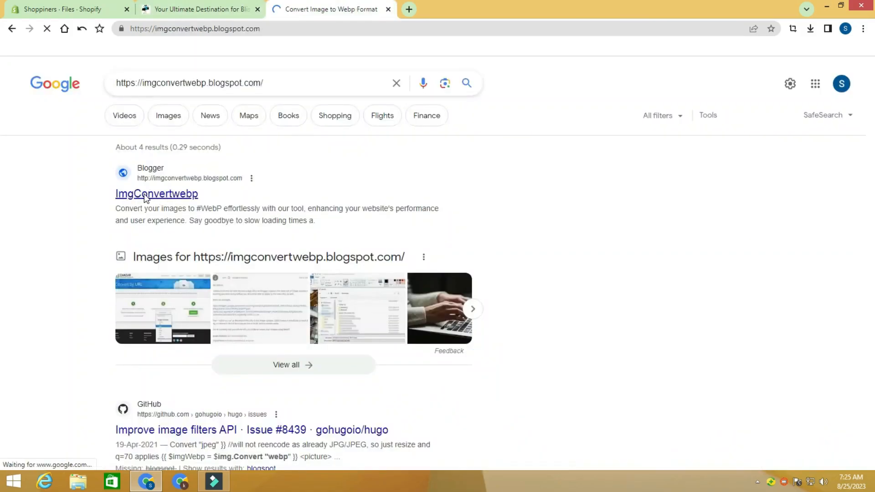
right_click(144, 193)
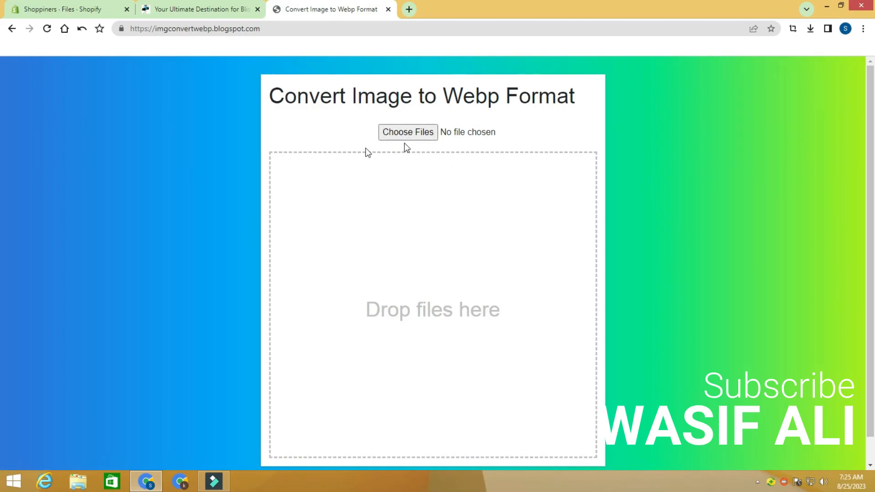
left_click(420, 138)
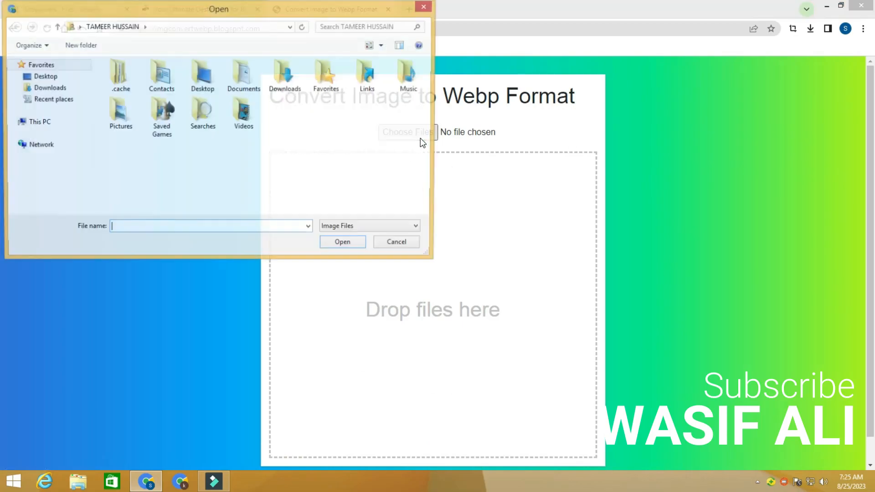
left_click(49, 78)
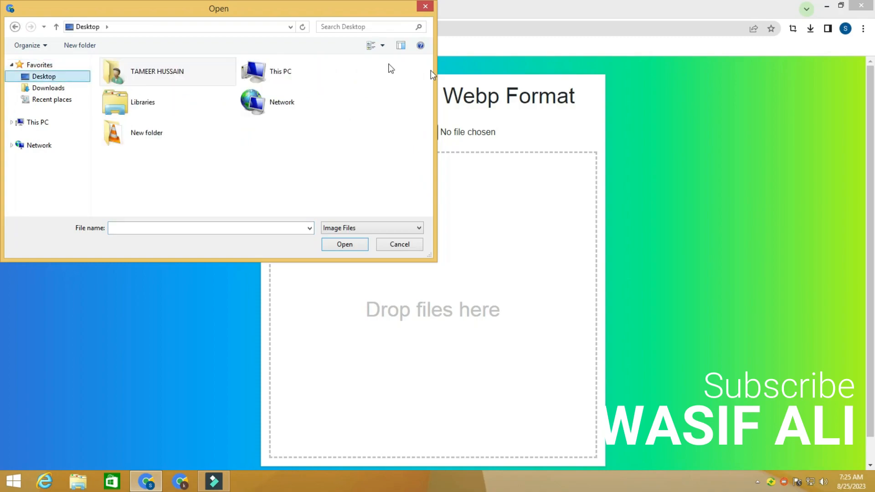
double_click(327, 72)
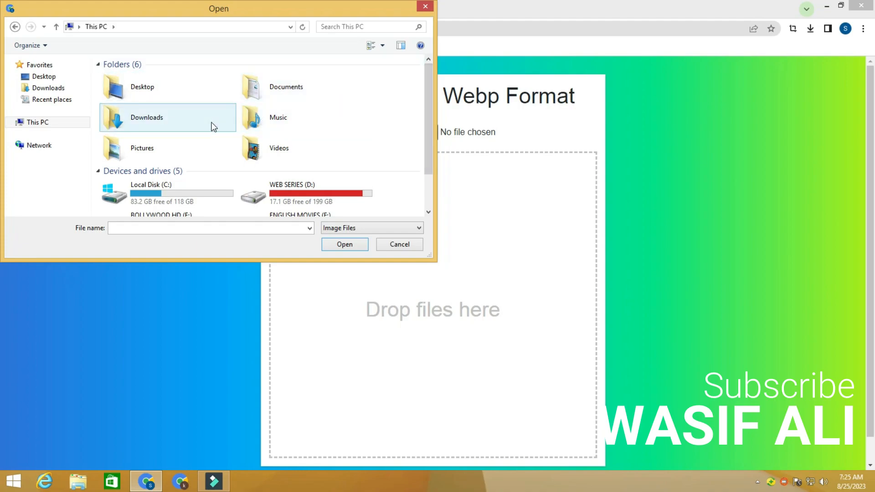
left_click_drag(199, 15, 357, 128)
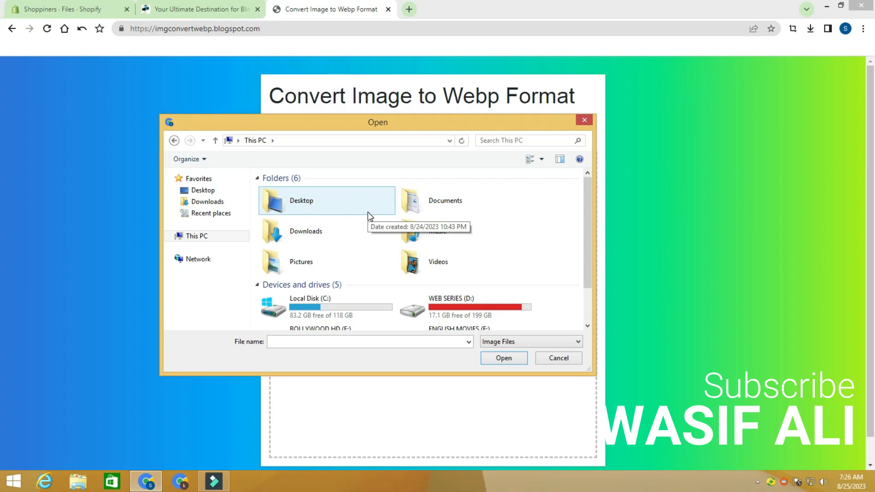
left_click(585, 121)
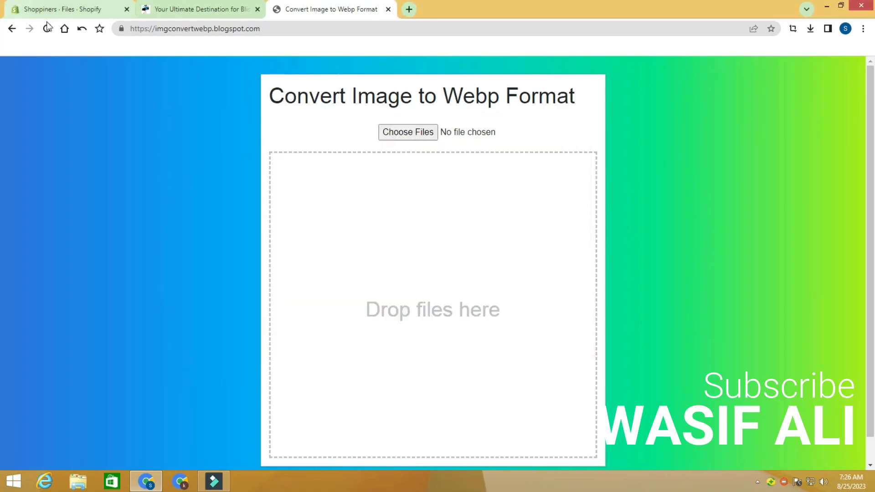
Open the first media image of the product 2 IN 1 Rechargeable Electric Eyebrow Trimmer +Body Facial Hair Removal in the Shopify admin
left_click(66, 10)
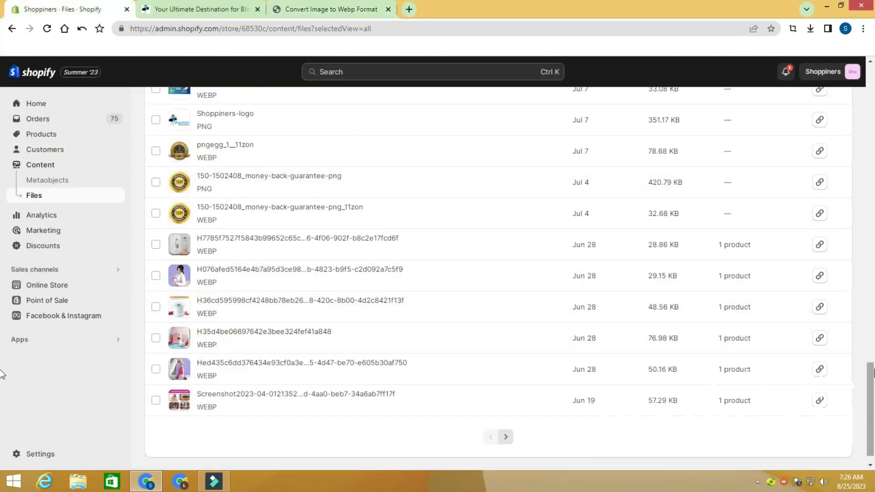
left_click(41, 137)
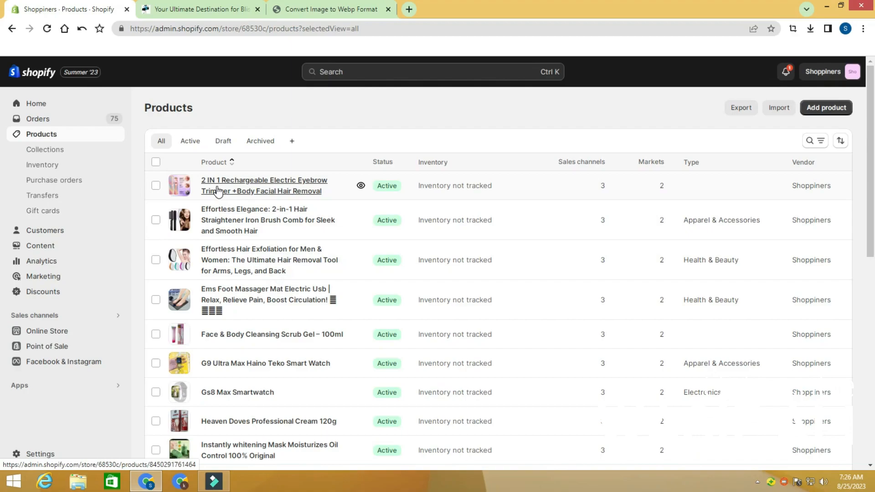
left_click(217, 191)
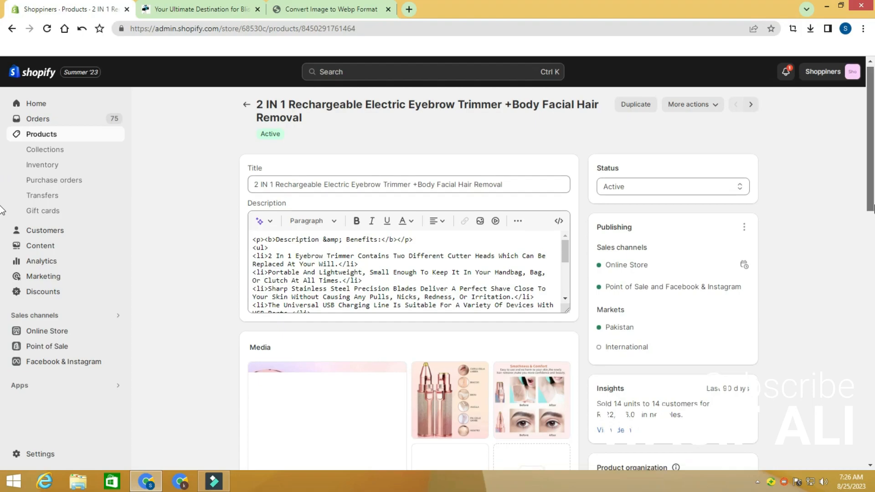
scroll(306, 102, "down", 4)
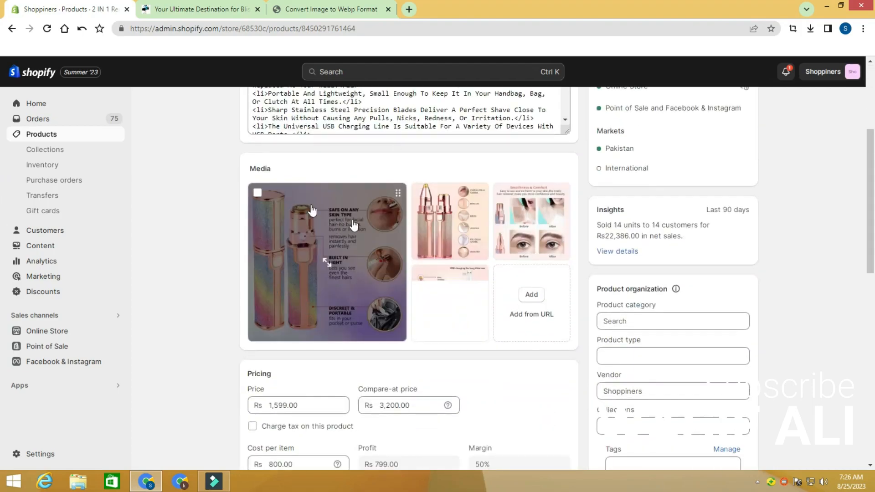
left_click(346, 370)
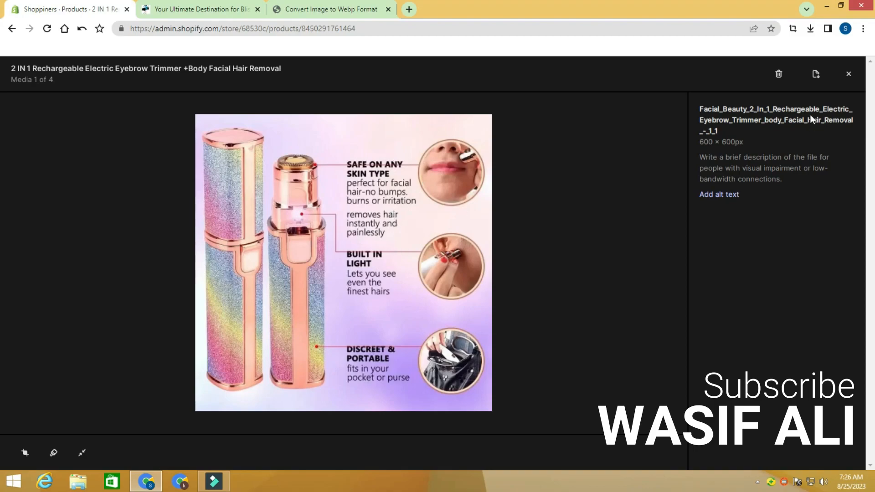
Download the eyebrow trimmer image and close its preview
left_click(819, 76)
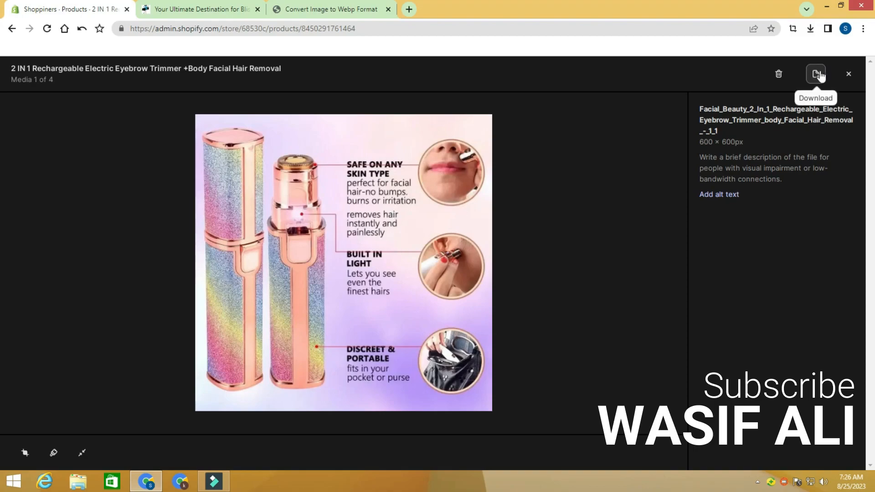
left_click(495, 282)
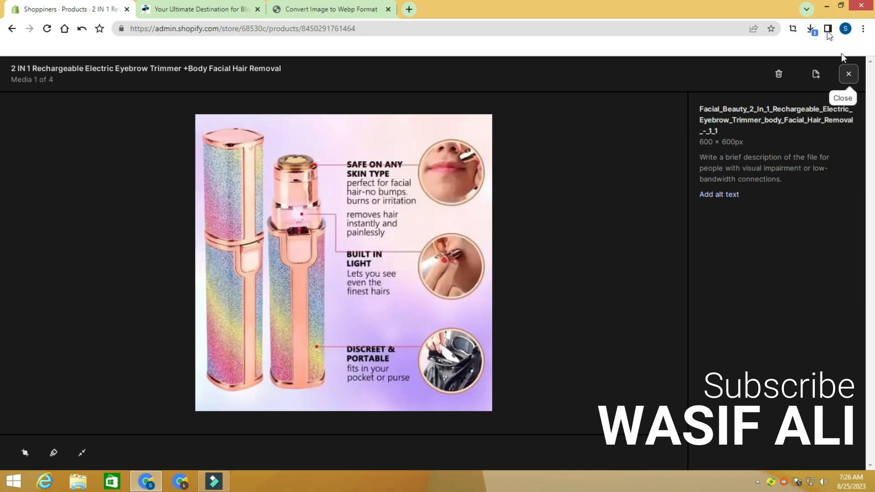
key("Escape")
Load the downloaded Facial_Beauty_2_In_1 eyebrow trimmer image from the Downloads folder into the WebP converter
left_click(324, 8)
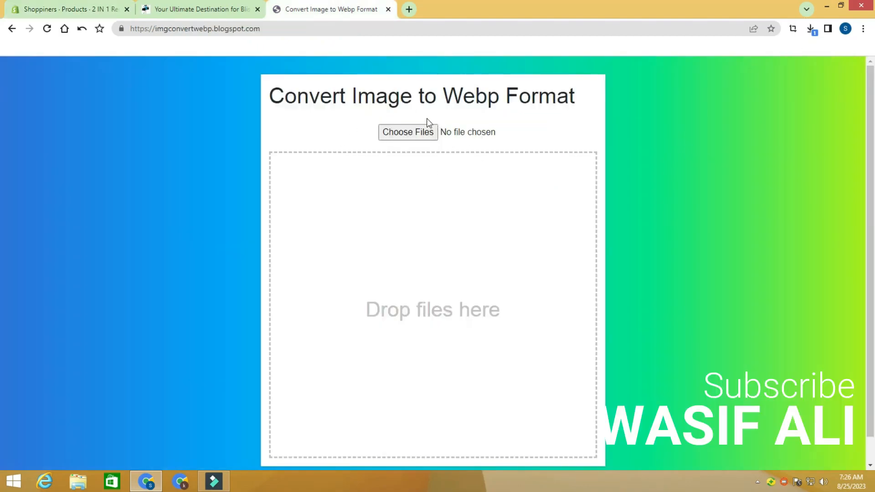
left_click(395, 138)
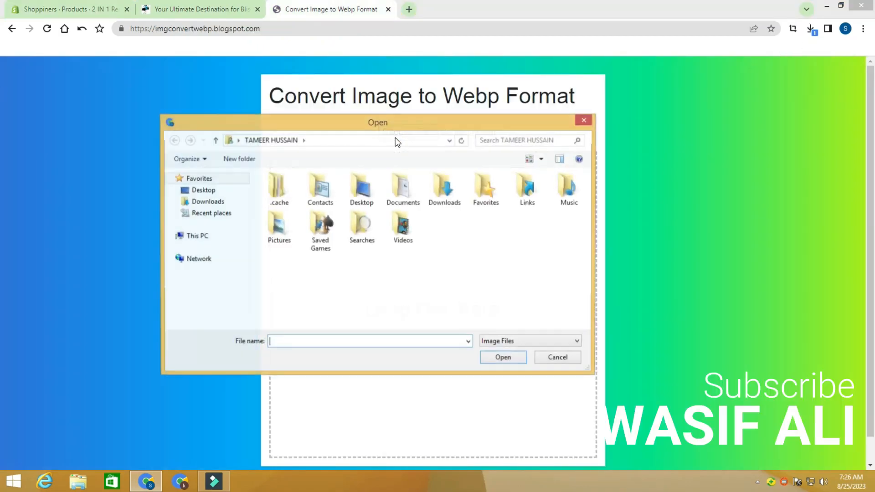
left_click(207, 202)
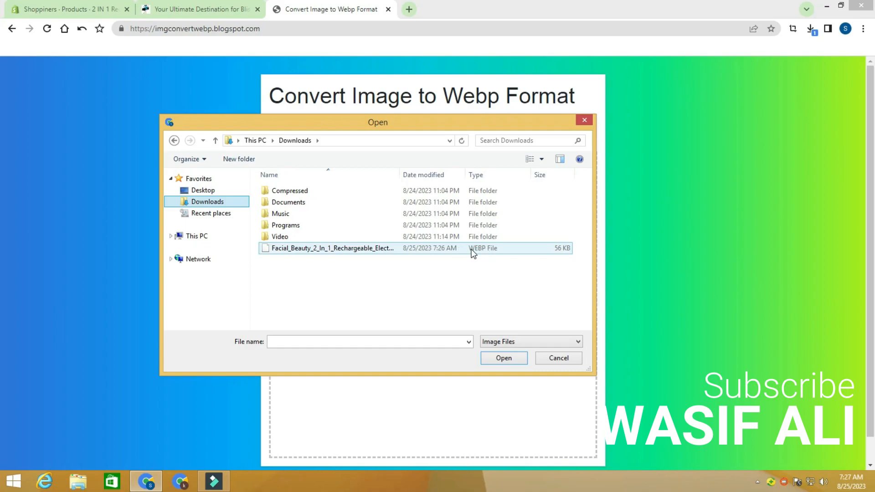
left_click(323, 248)
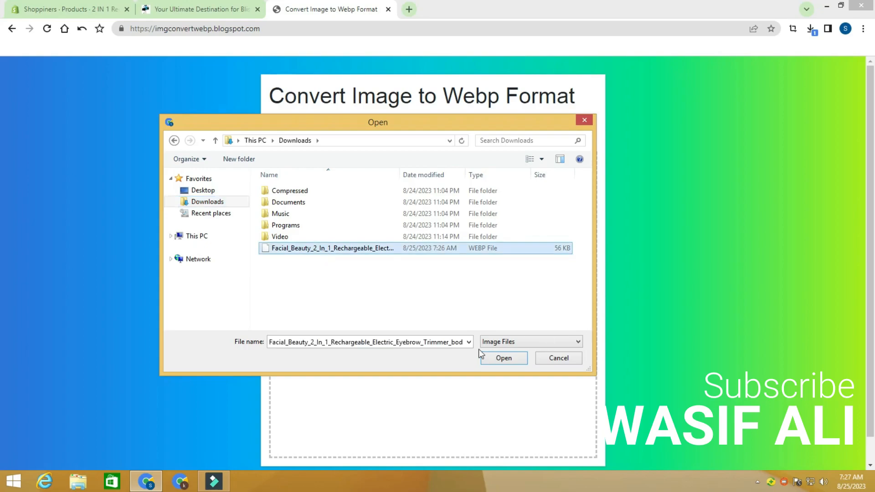
left_click(504, 358)
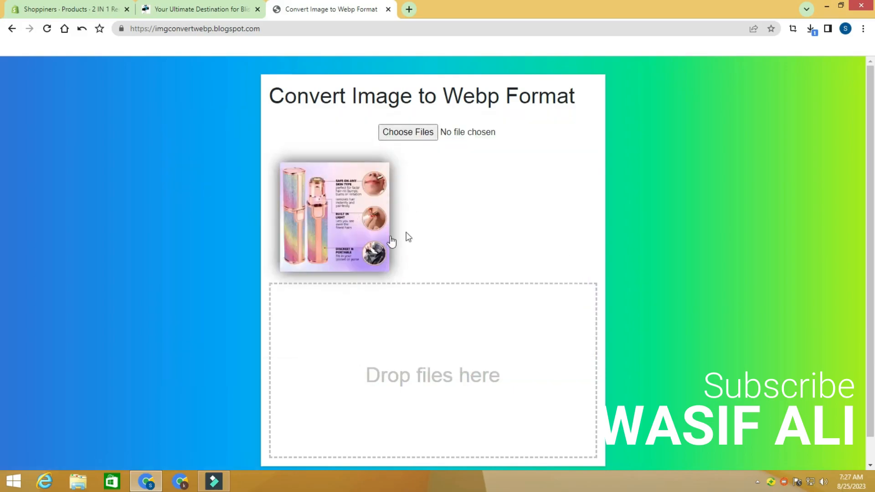
Save the converted eyebrow trimmer image to the Downloads folder and compare its size with the original in the downloads list
left_click(344, 212)
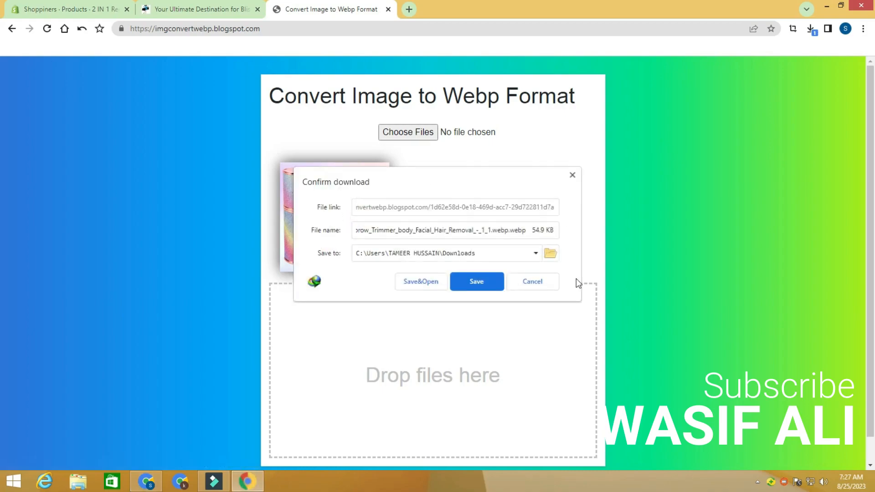
left_click(475, 281)
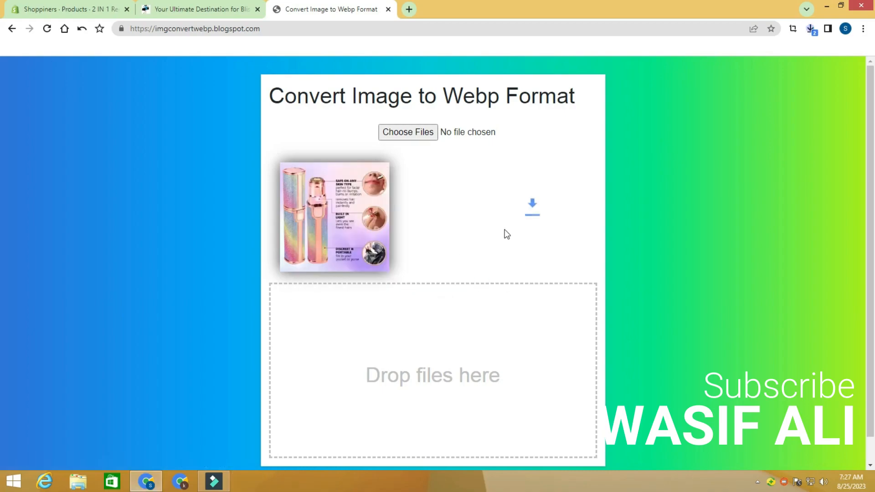
left_click(813, 31)
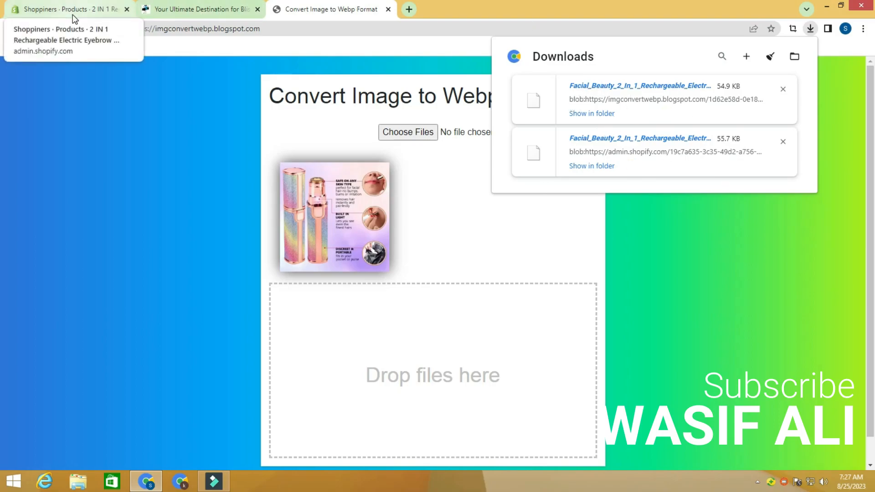
Return to the Shopify admin and open the Files page through the recent search "files"
left_click(94, 5)
left_click(203, 9)
left_click(68, 9)
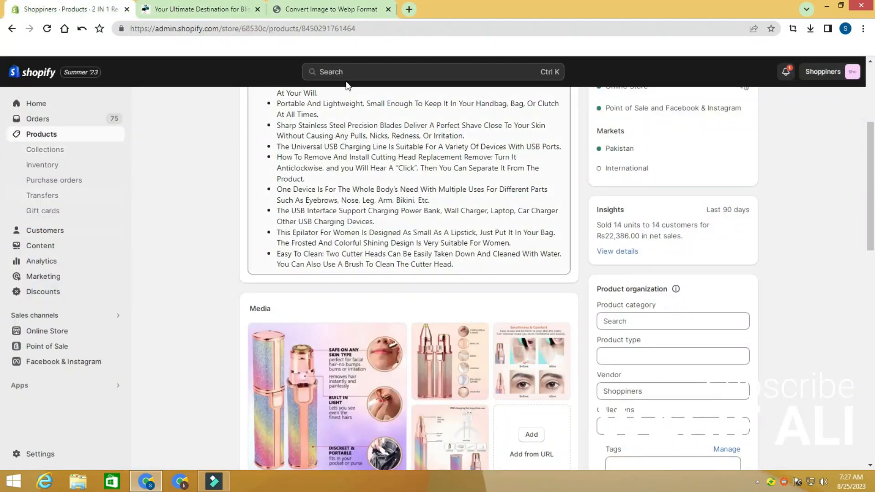
left_click(306, 72)
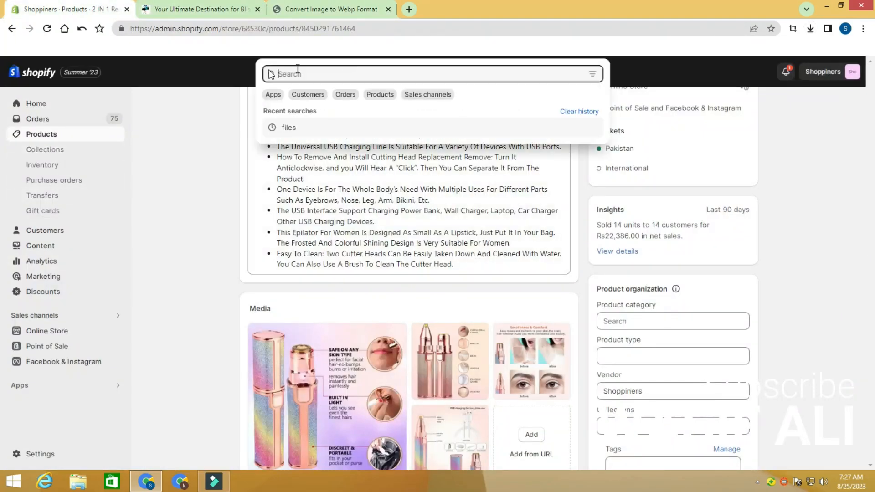
left_click(284, 127)
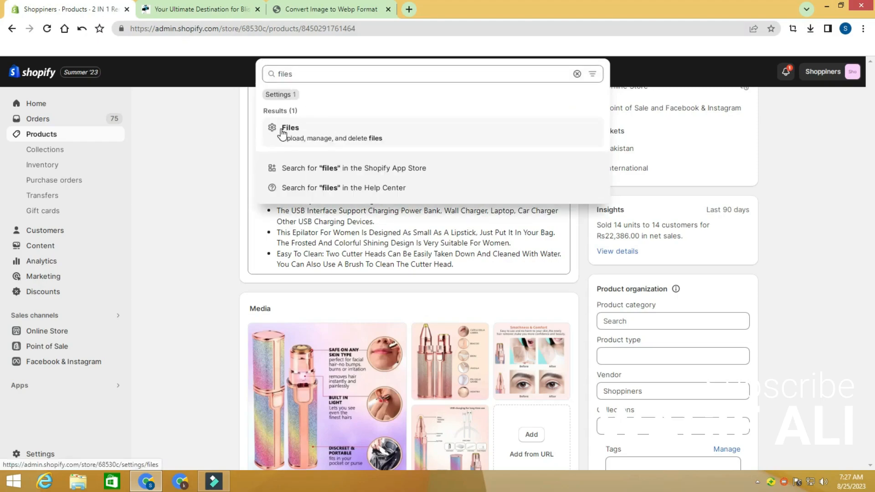
left_click(300, 142)
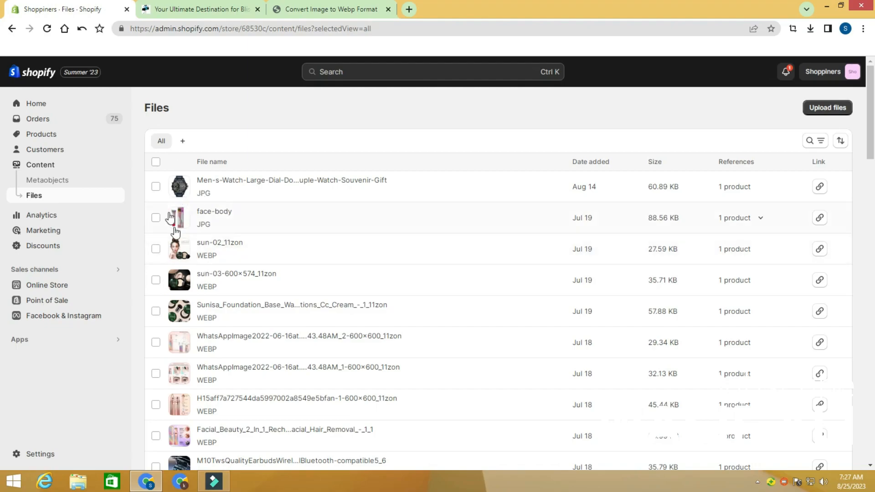
Save the face-body image from its file preview to the Downloads folder as a WEBP file, and close the preview without saving edits
left_click(210, 216)
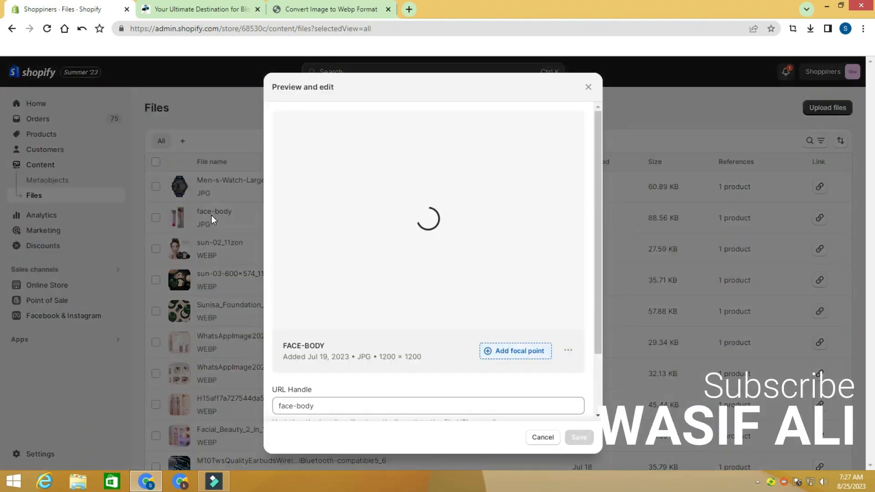
left_click(426, 160)
right_click(428, 163)
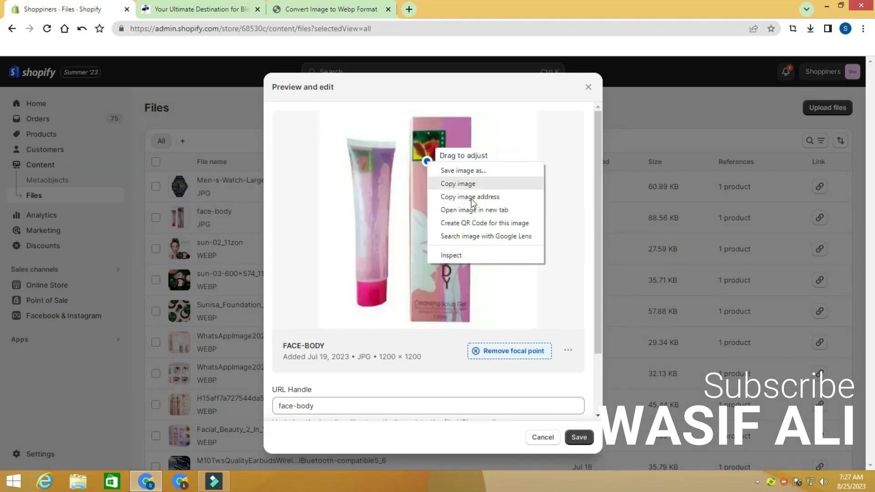
right_click(376, 174)
left_click(392, 182)
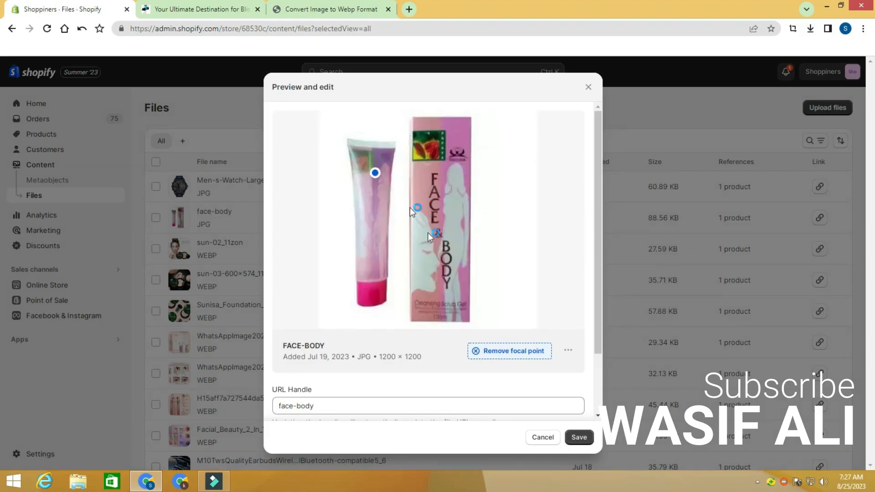
left_click(197, 203)
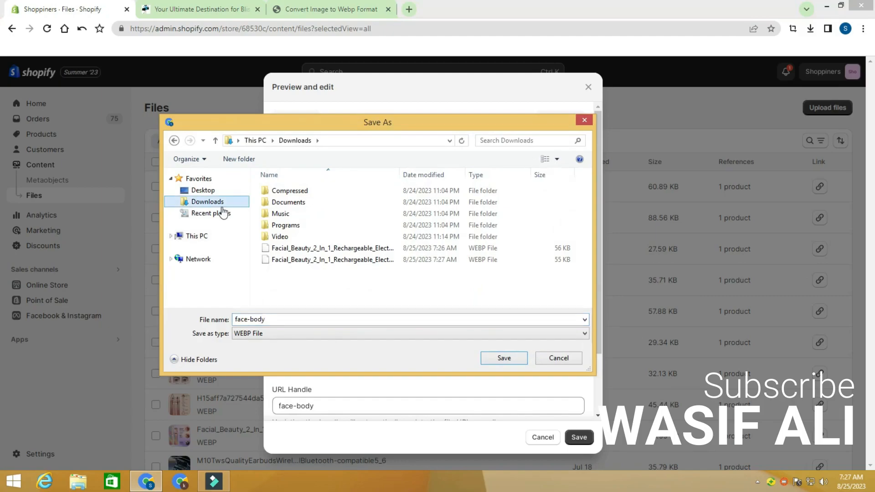
left_click(520, 357)
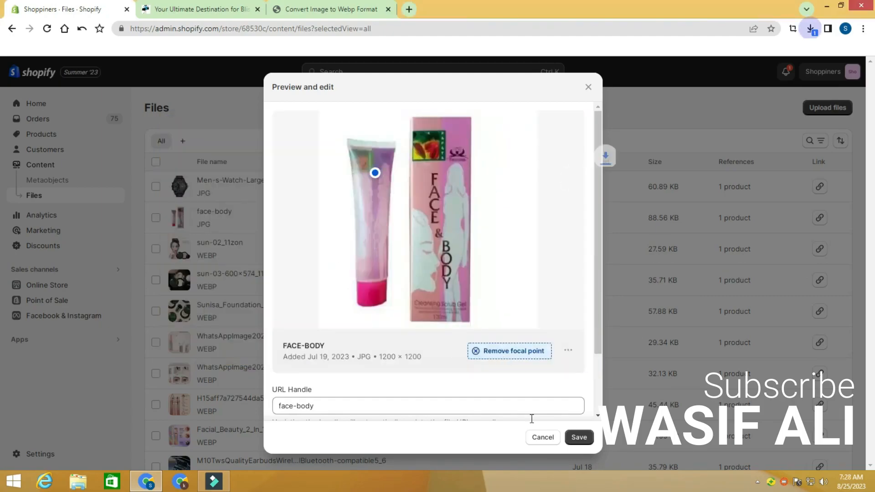
left_click(588, 86)
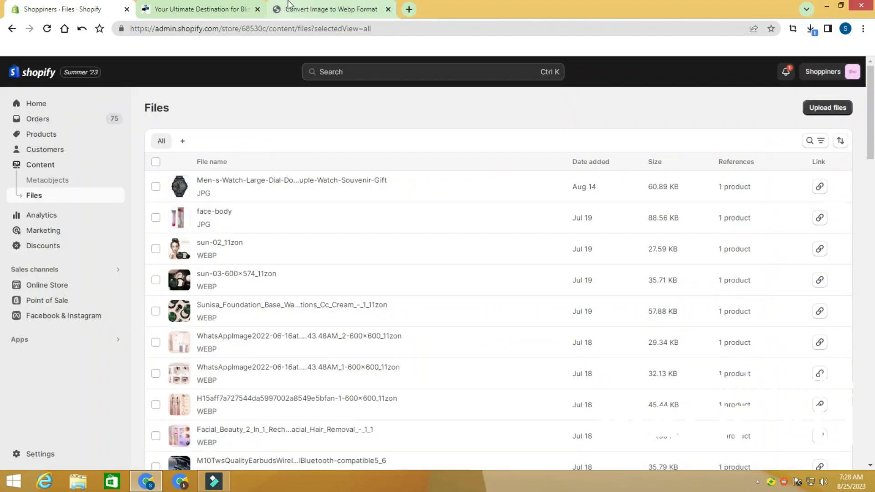
left_click(301, 9)
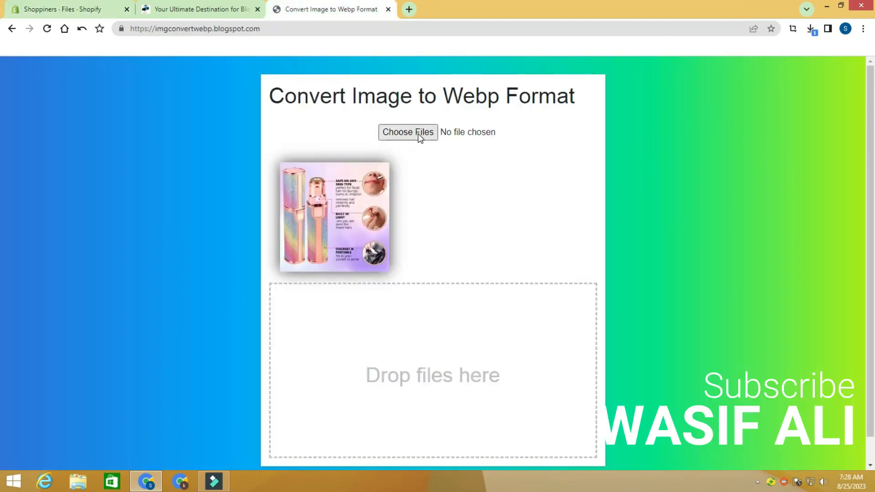
left_click(417, 133)
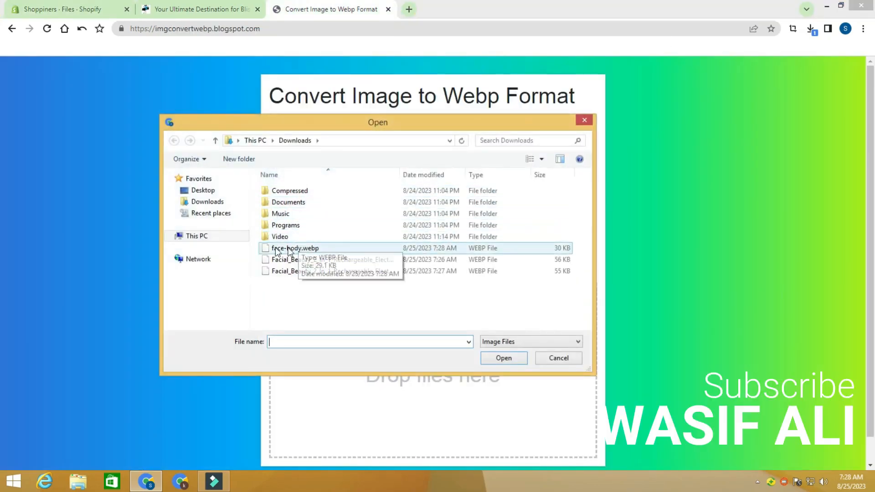
left_click(583, 119)
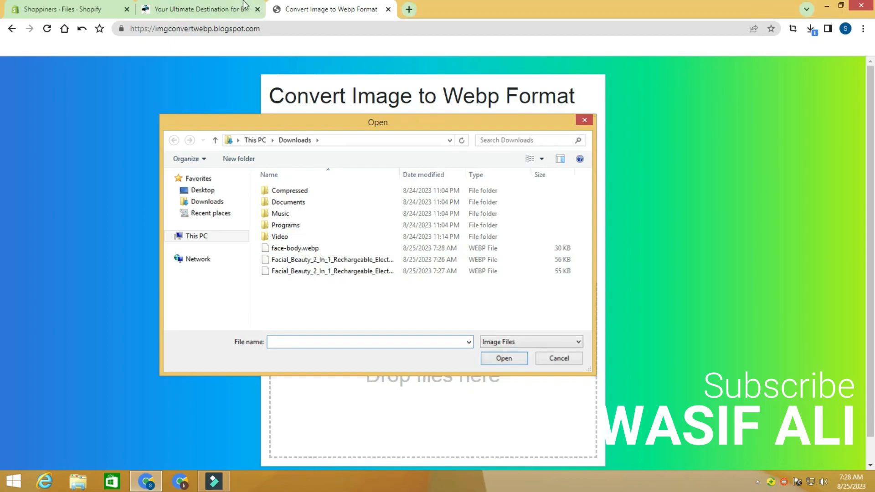
Return to the Shopify admin, look over the product list and open the Online Store themes page
left_click(235, 9)
left_click(26, 7)
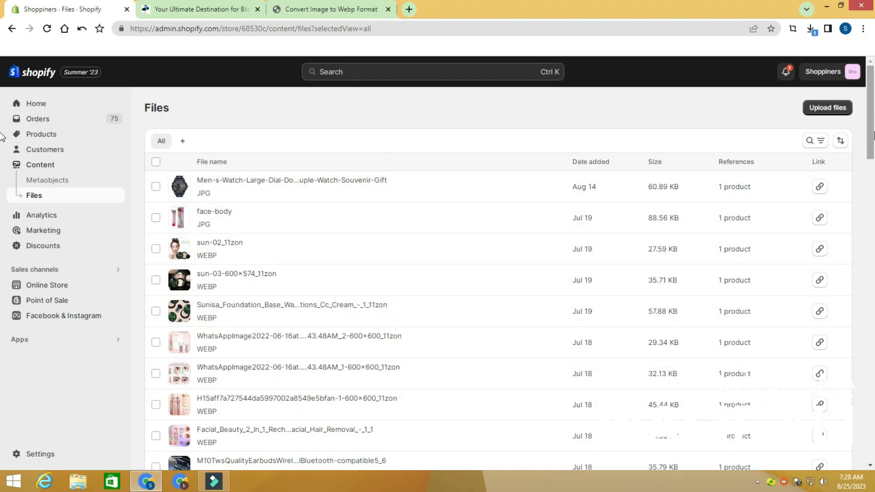
scroll(9, 137, "down", 3)
left_click(45, 137)
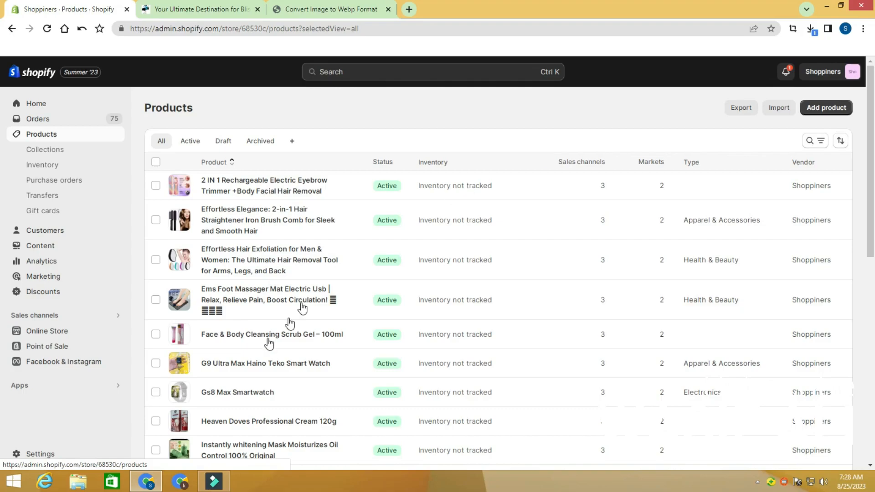
left_click(68, 335)
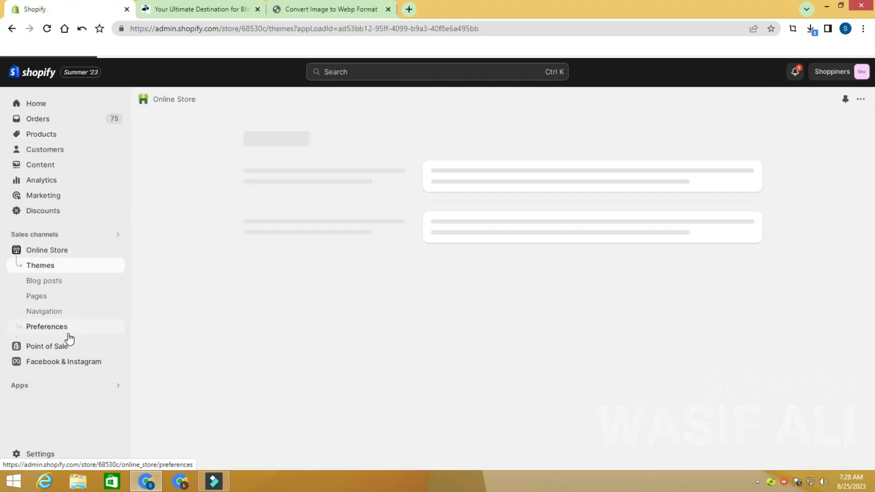